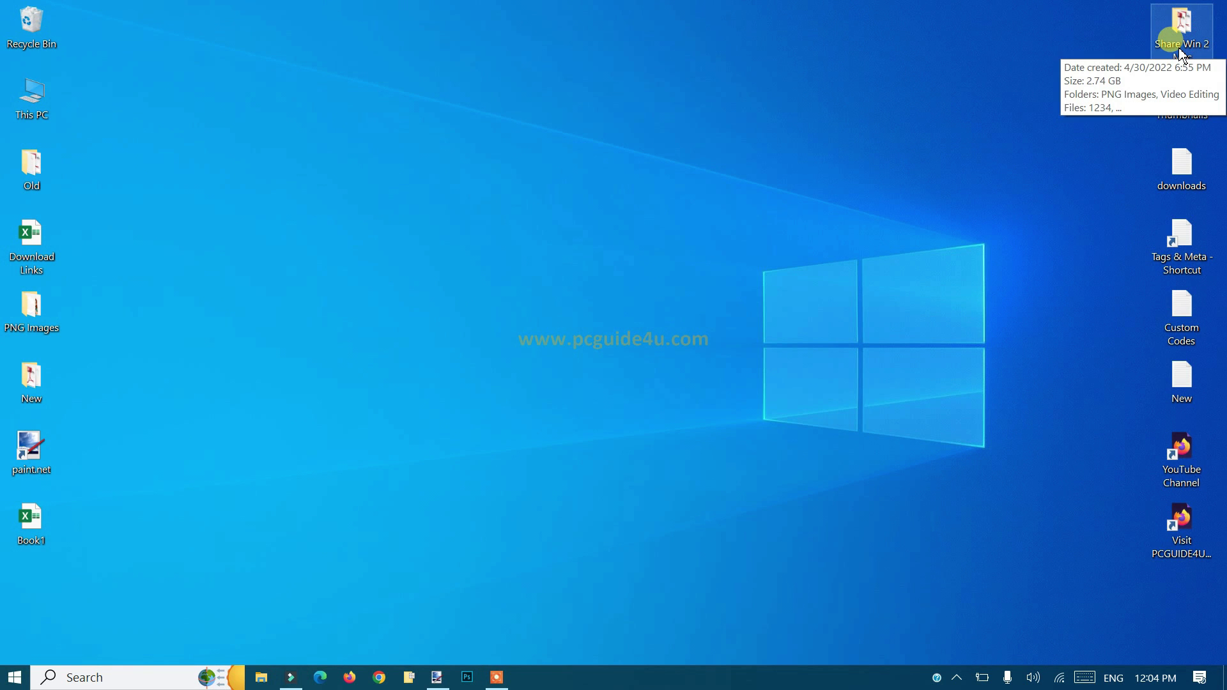
Open the first EAadhaar PDF from the Share Win 2 Mac desktop folder
double_click(1180, 51)
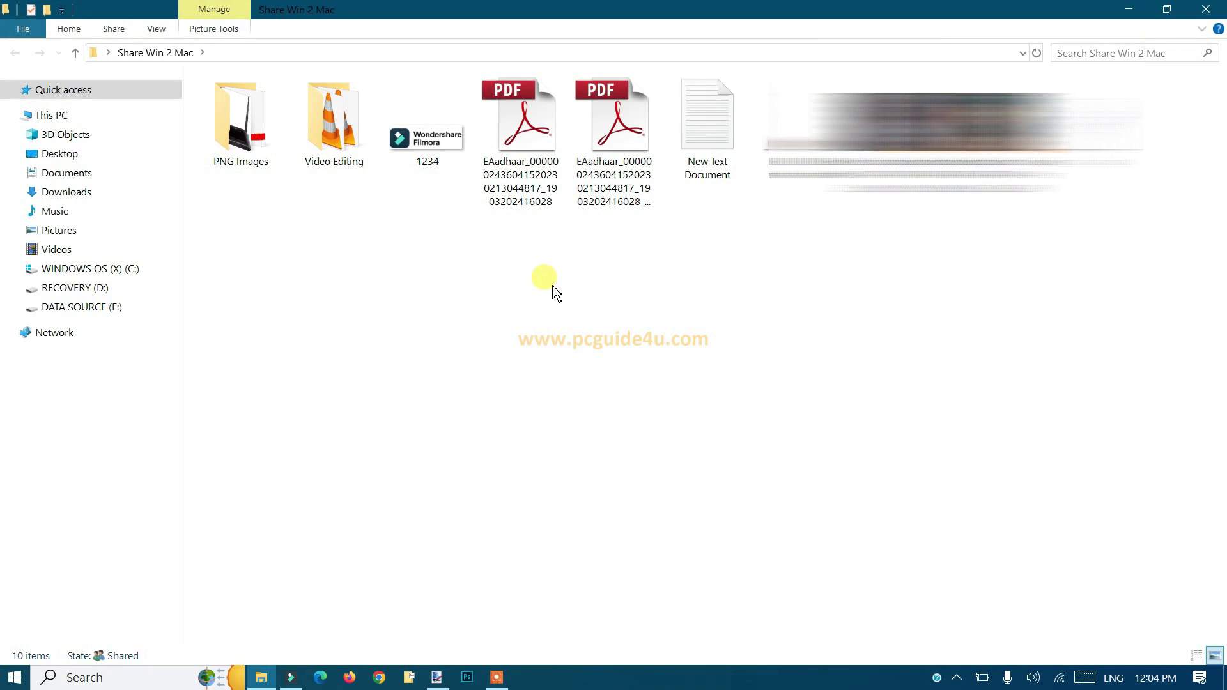
double_click(529, 178)
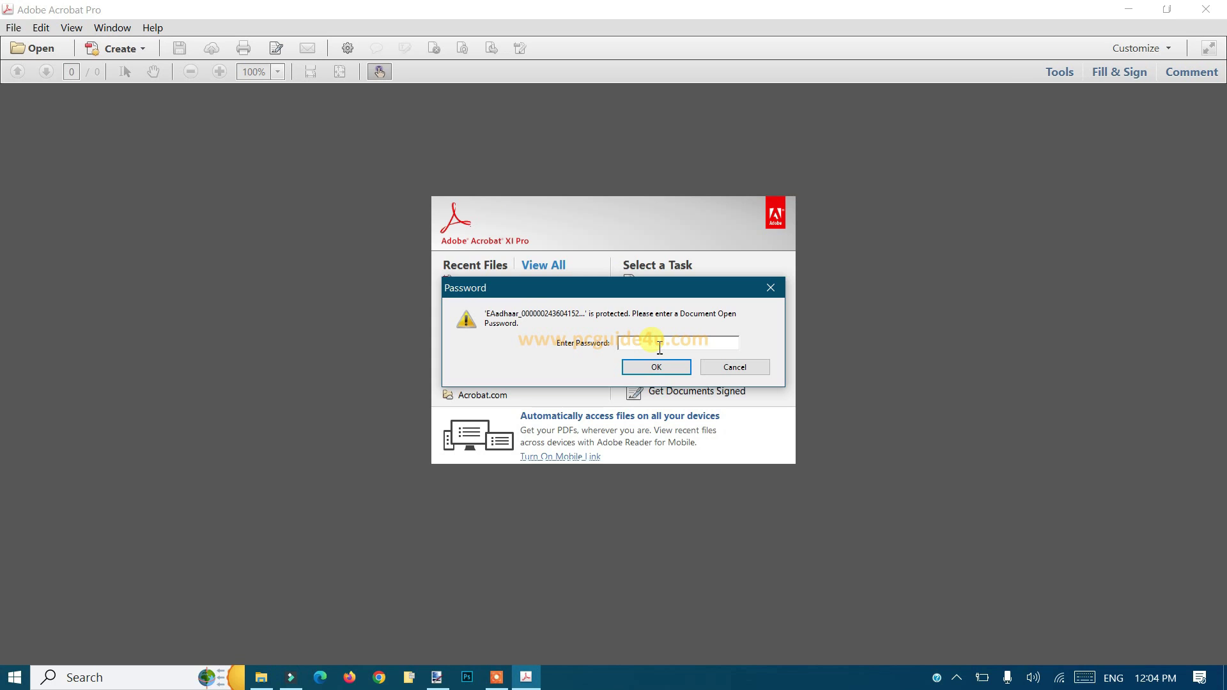
type("**")
Confirm the document open password to unlock the Aadhaar PDF
left_click(657, 369)
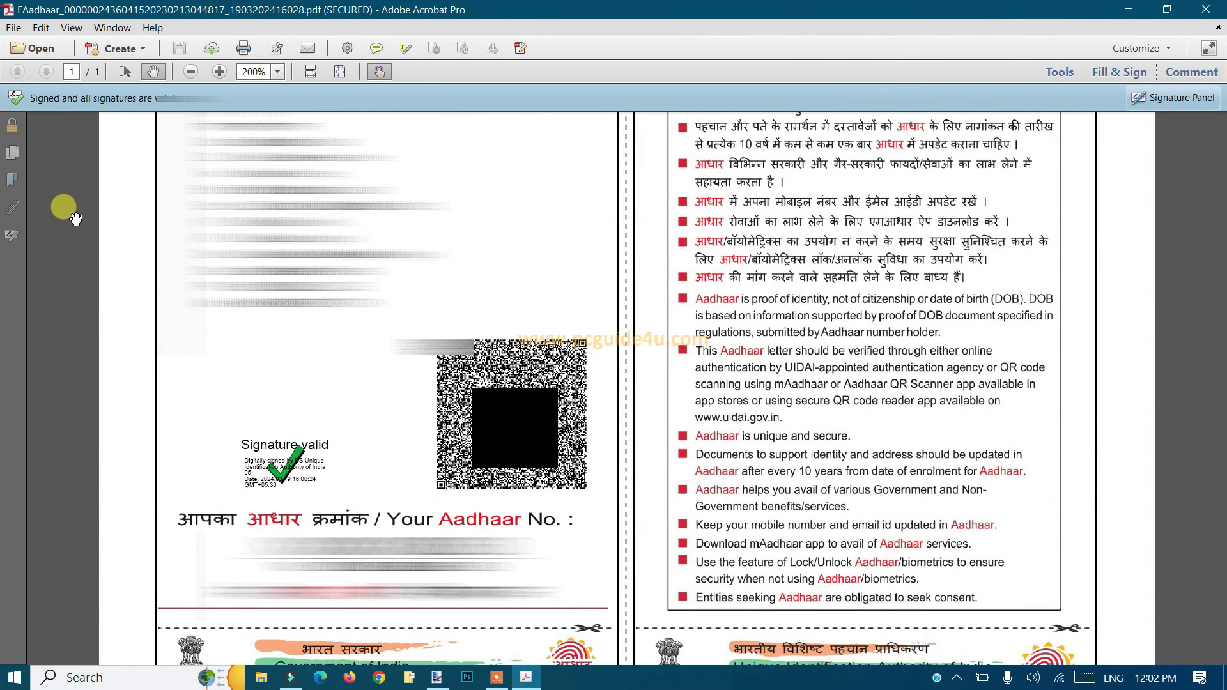
Print the Aadhaar PDF with Microsoft Print to PDF selected as the printer
left_click(13, 28)
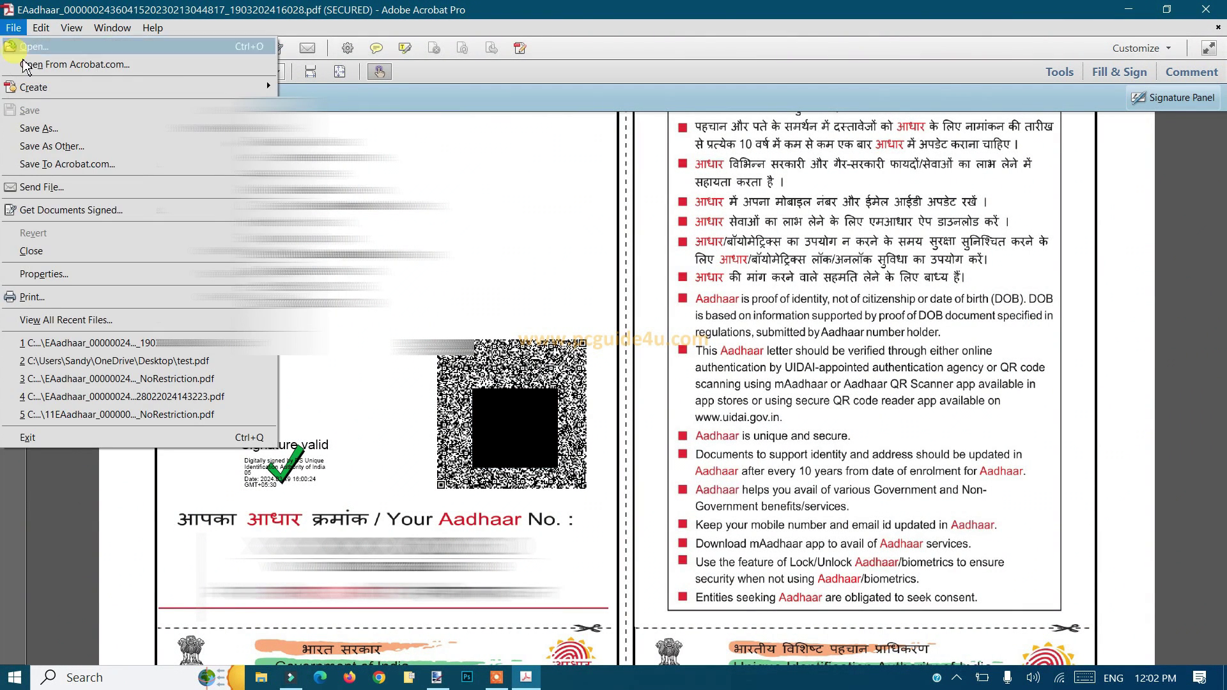
left_click(52, 505)
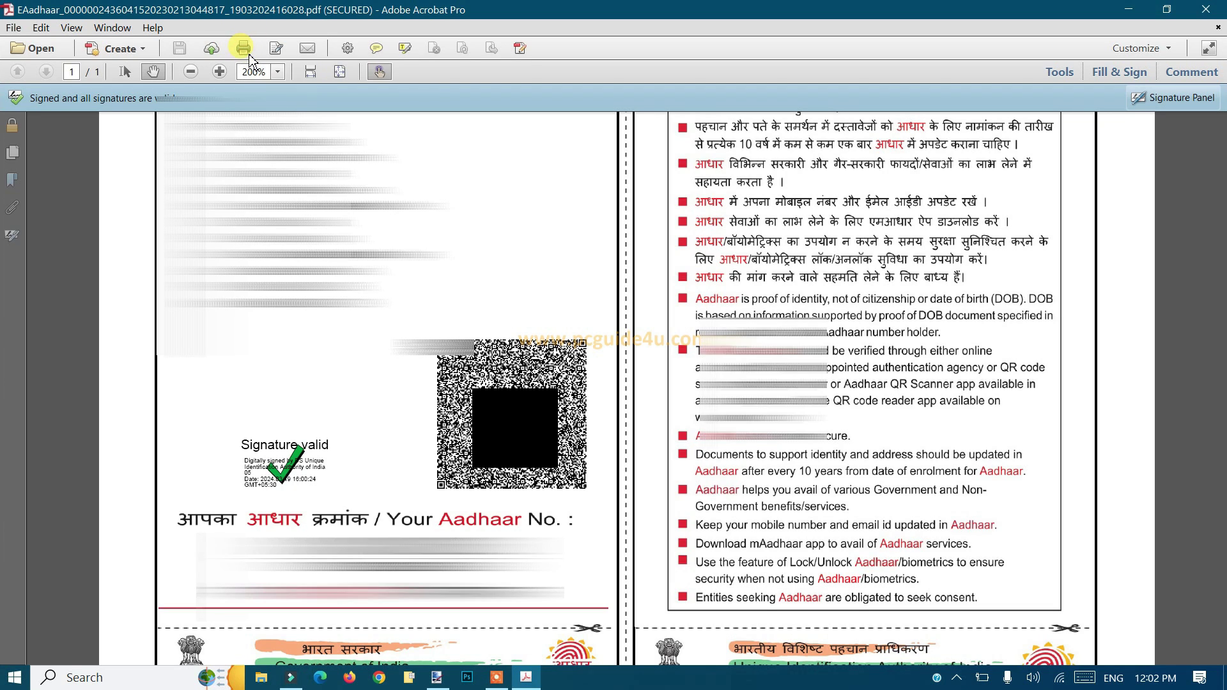
left_click(244, 48)
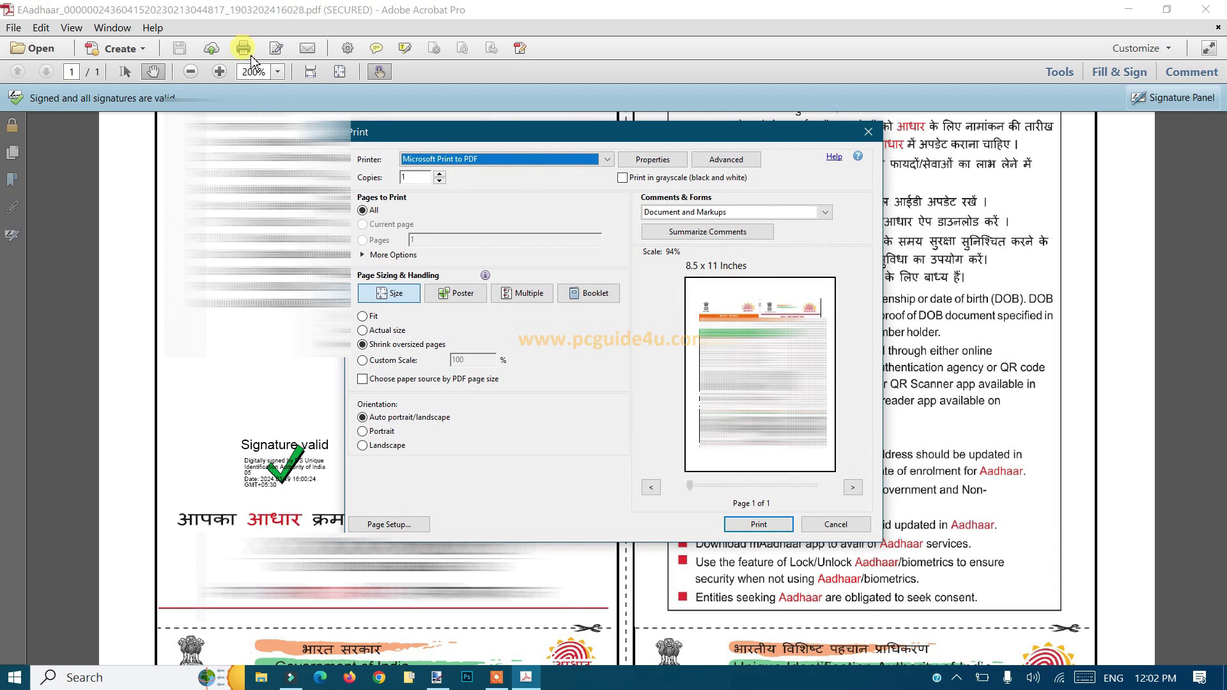
left_click(504, 163)
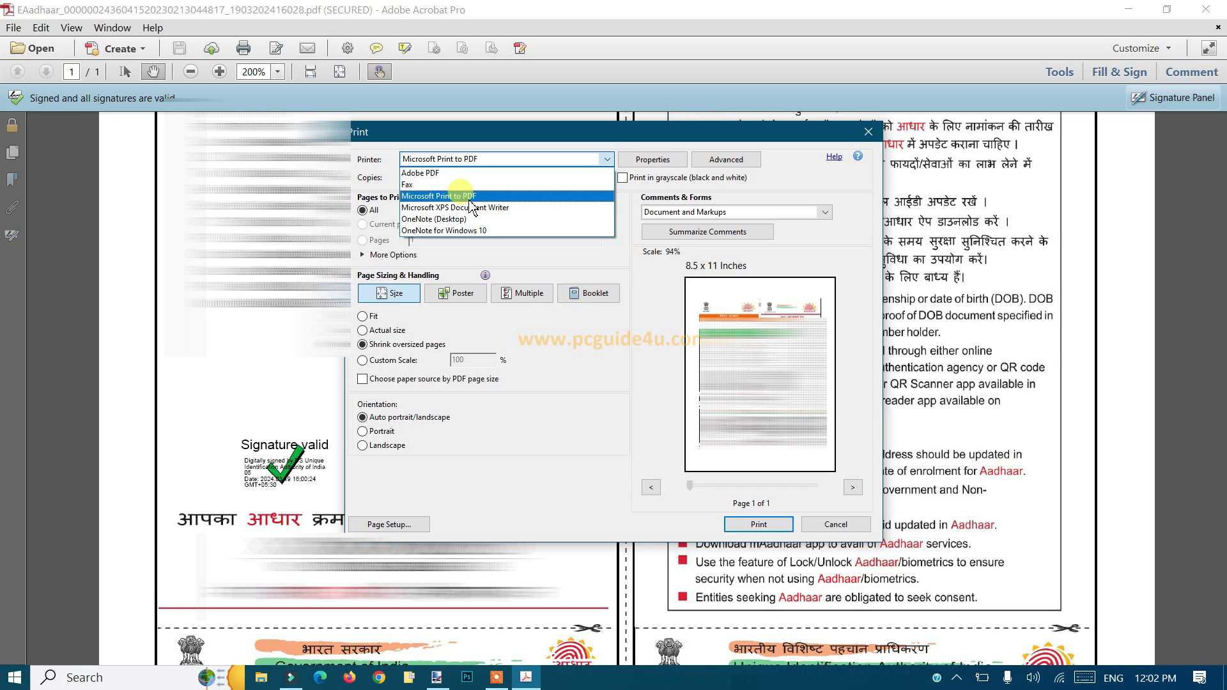
left_click(470, 199)
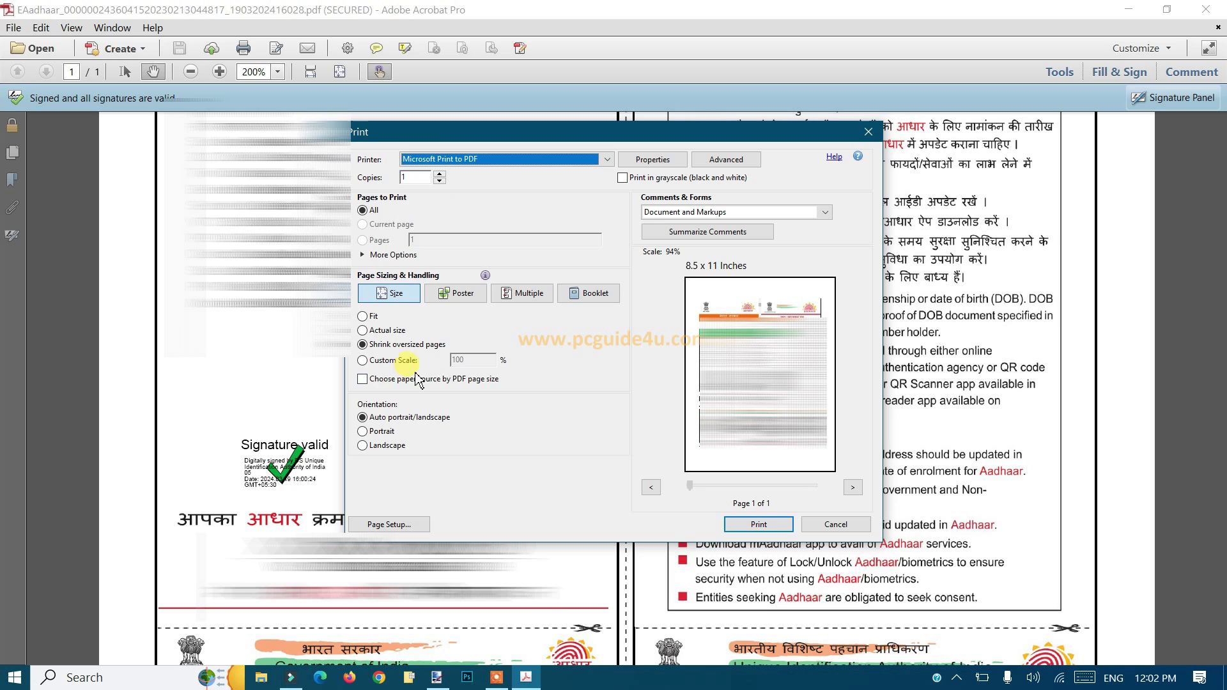
left_click(756, 527)
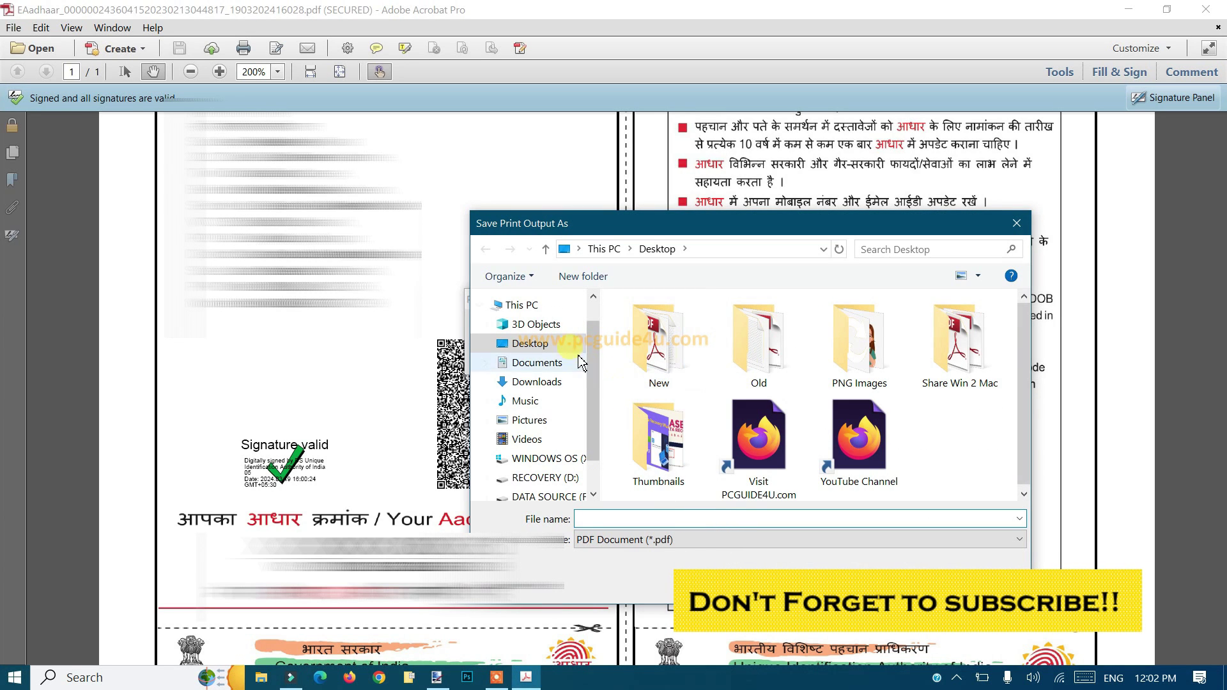
mouse_move(529, 344)
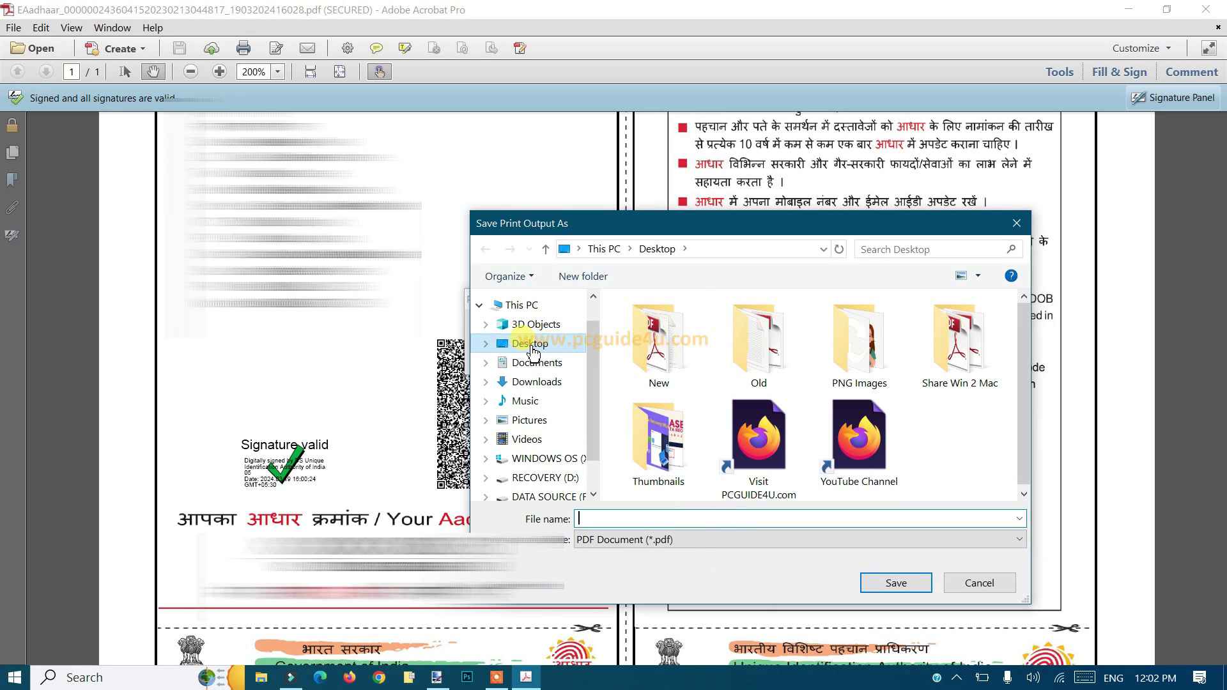
Save the print output as 'Test Aadhaar' inside the Share Win 2 Mac folder
double_click(964, 350)
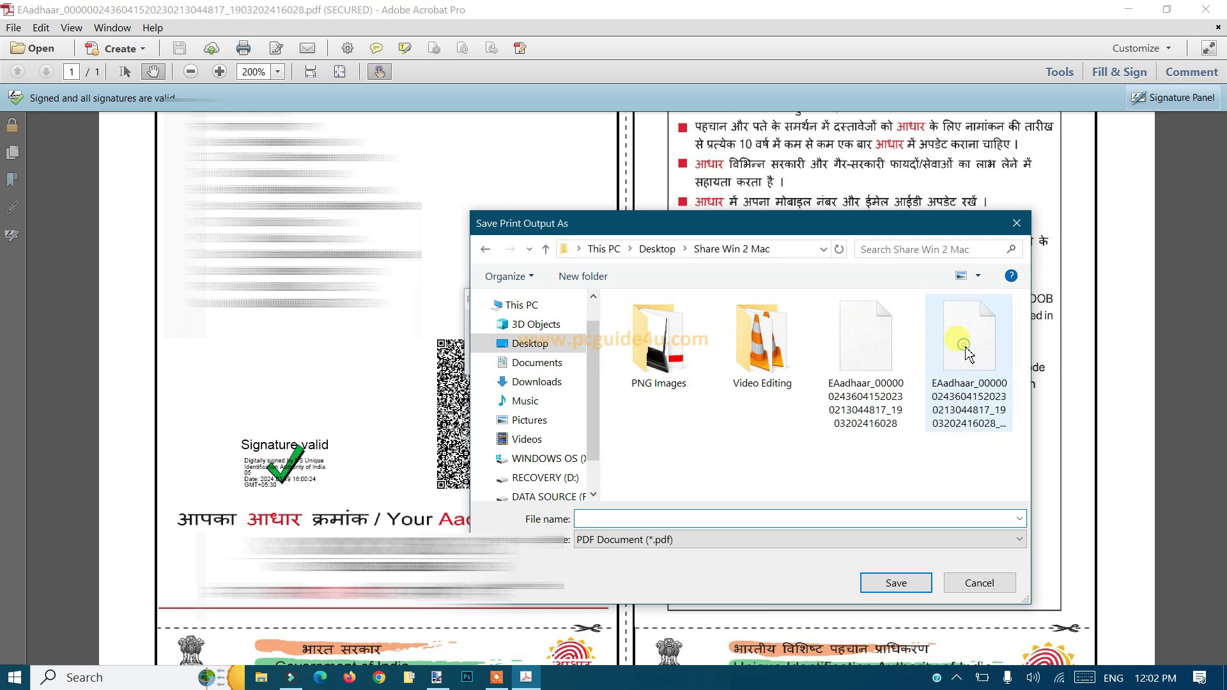
left_click(706, 519)
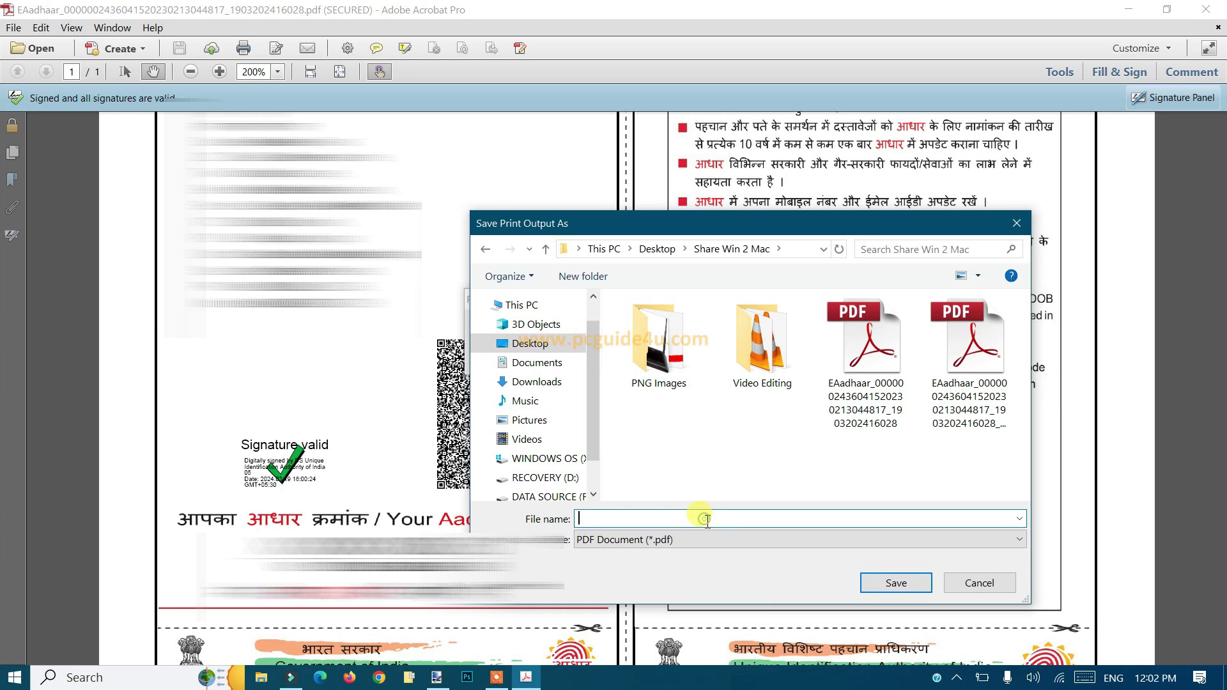
type("T")
type("est Aa")
type("dhaar")
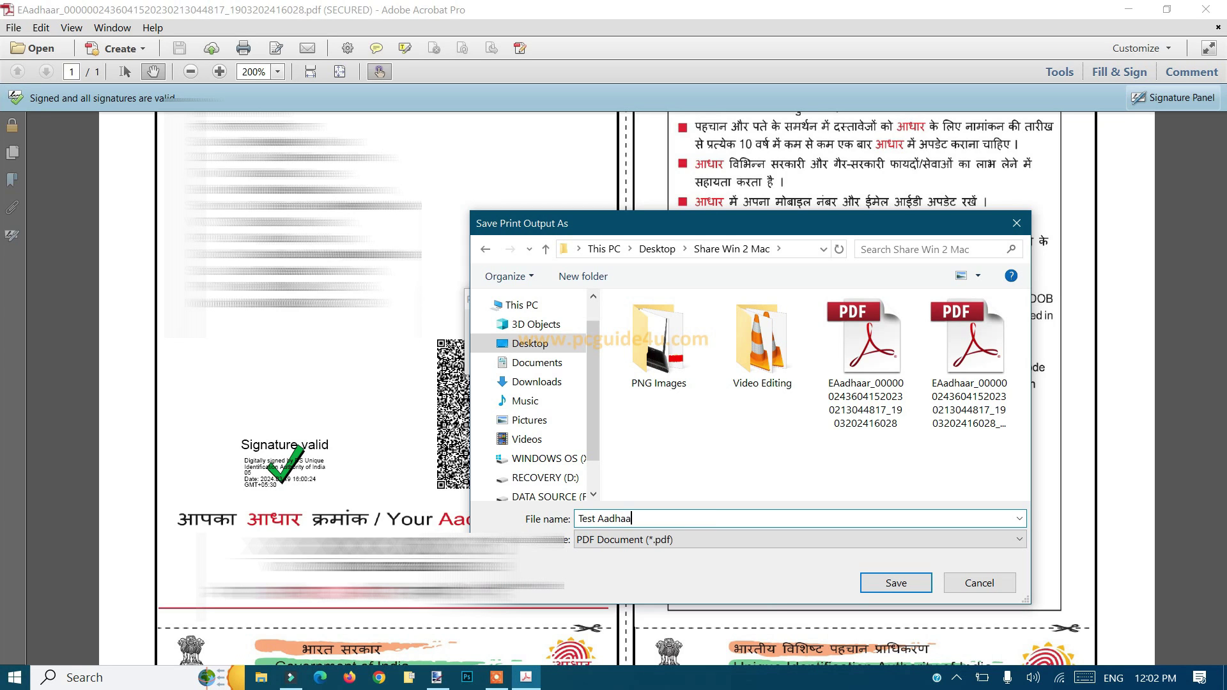
left_click(908, 586)
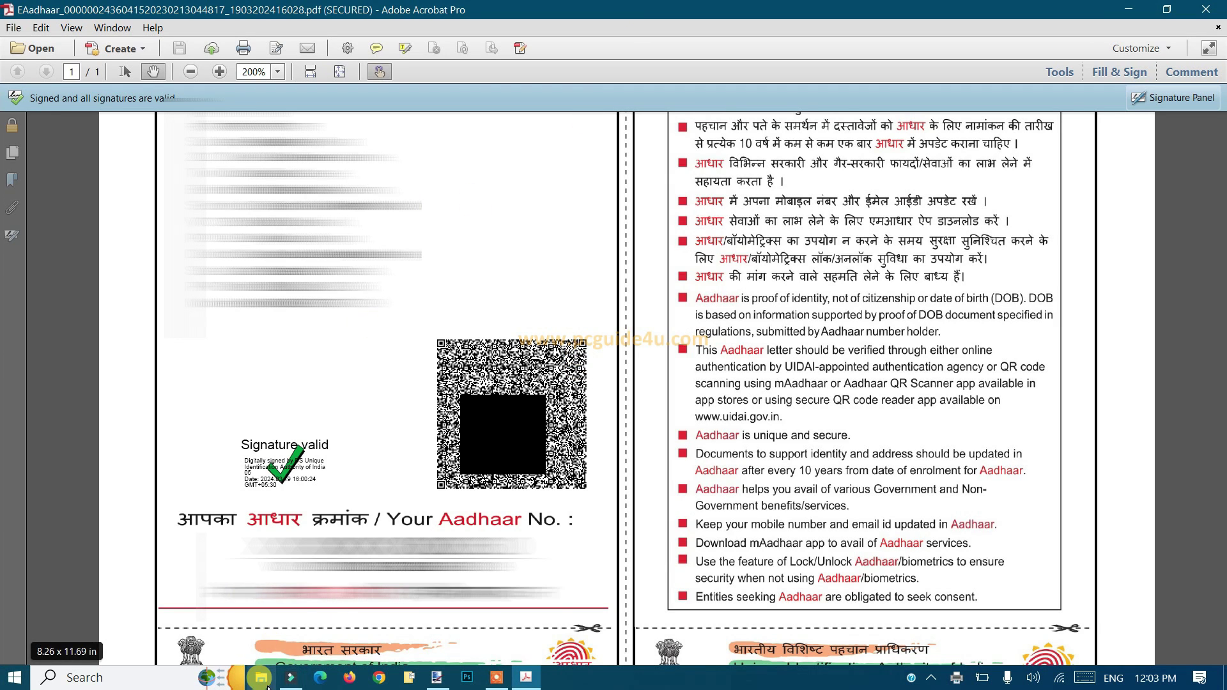
Close the secured Aadhaar PDF and open Test Aadhaar.pdf from Share Win 2 Mac
left_click(1204, 9)
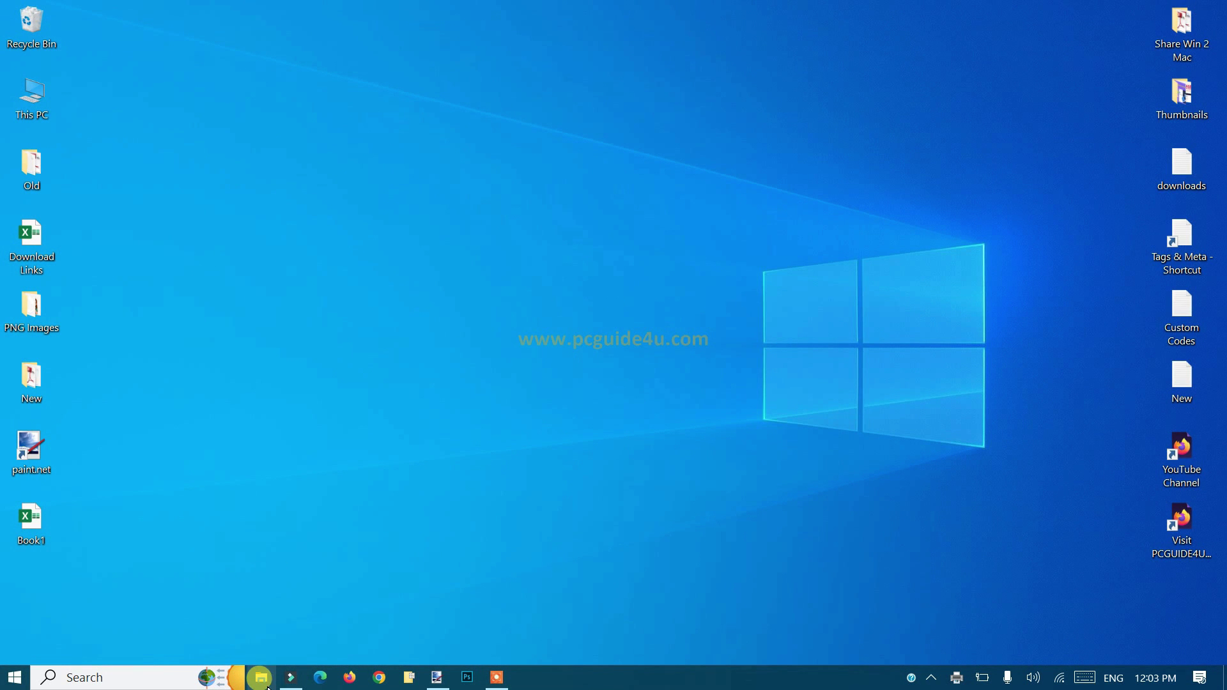
double_click(1181, 28)
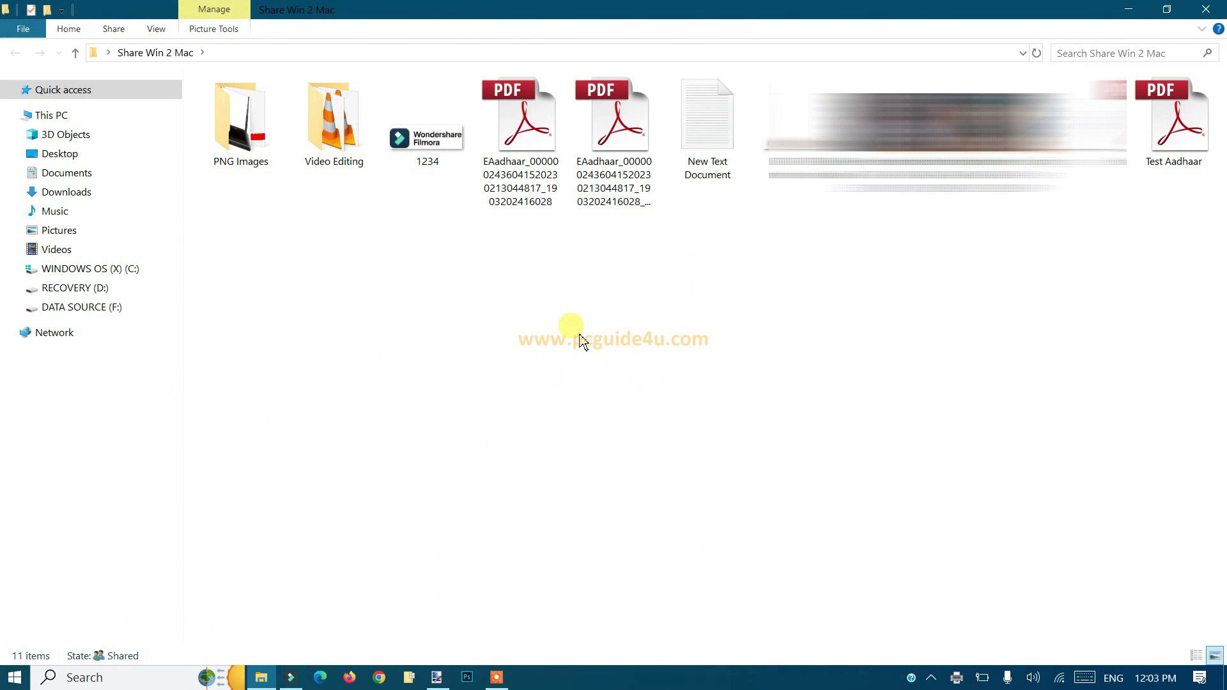
left_click(1179, 135)
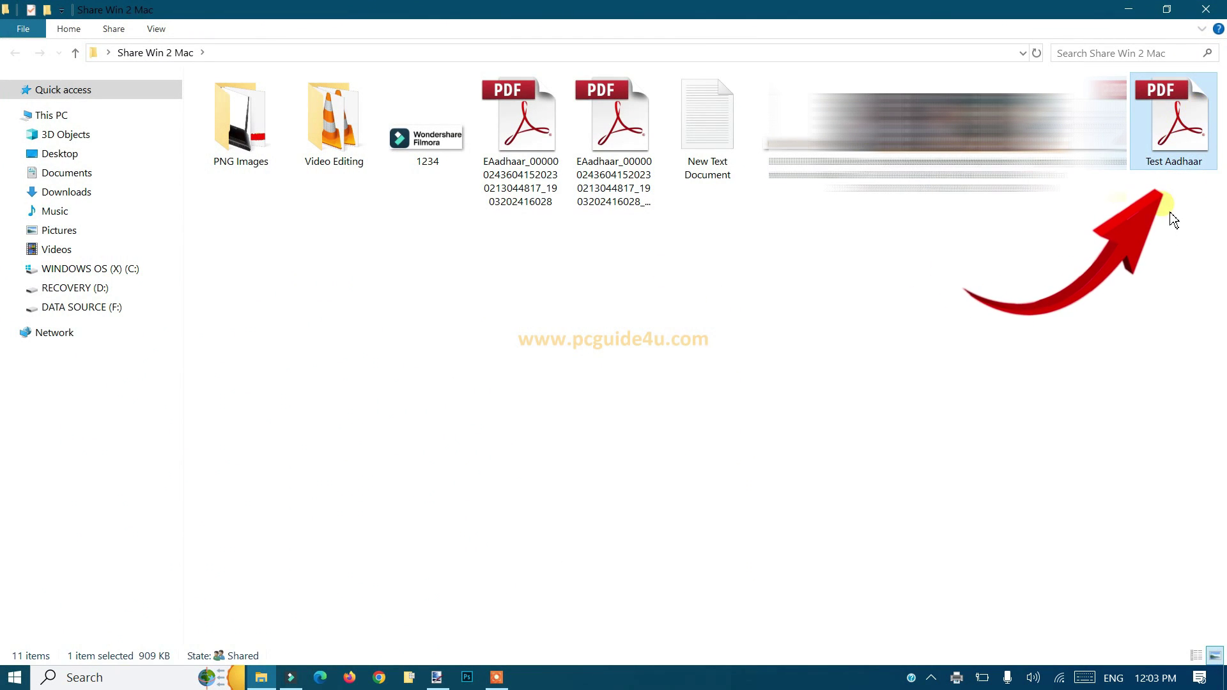
double_click(1188, 129)
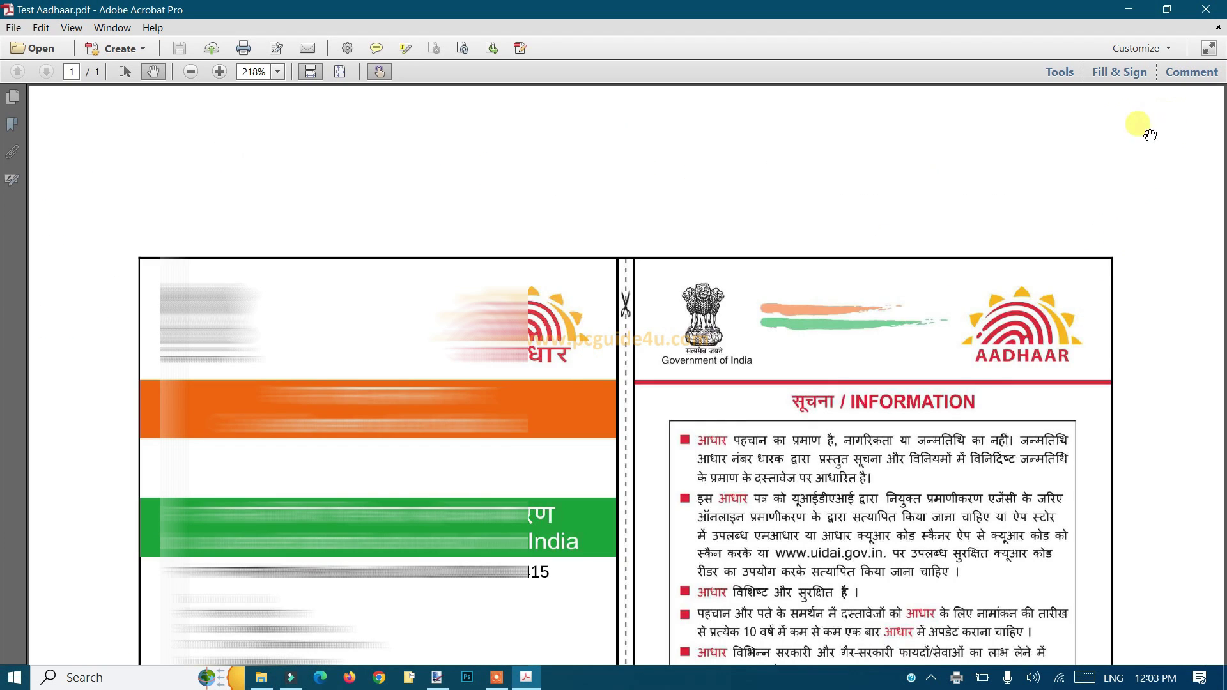